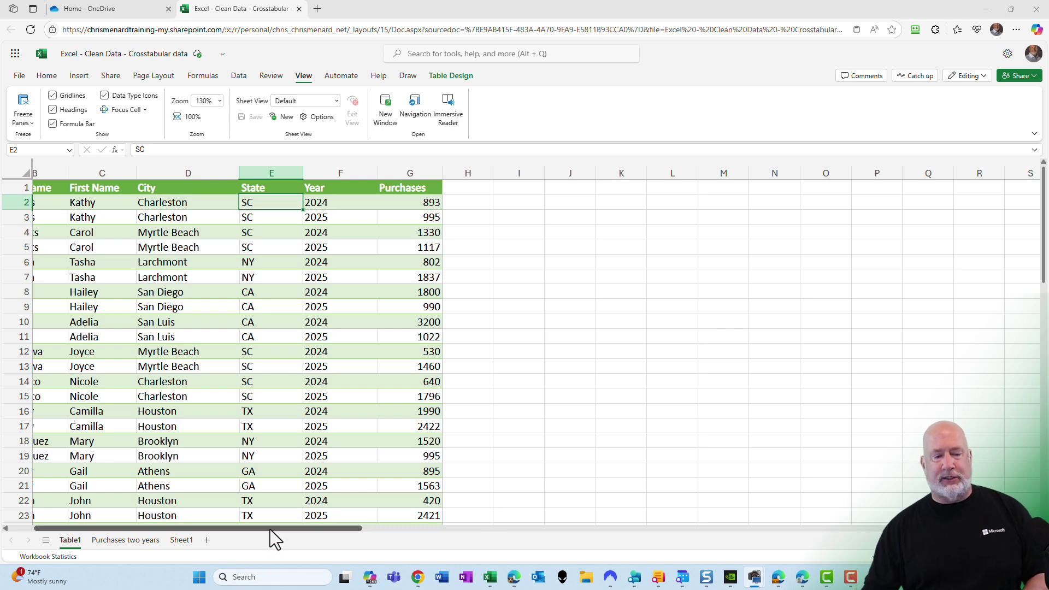
Create a new sheet view of the customer table, save it, and name it Carol_02.
drag(272, 528, 212, 526)
click(210, 205)
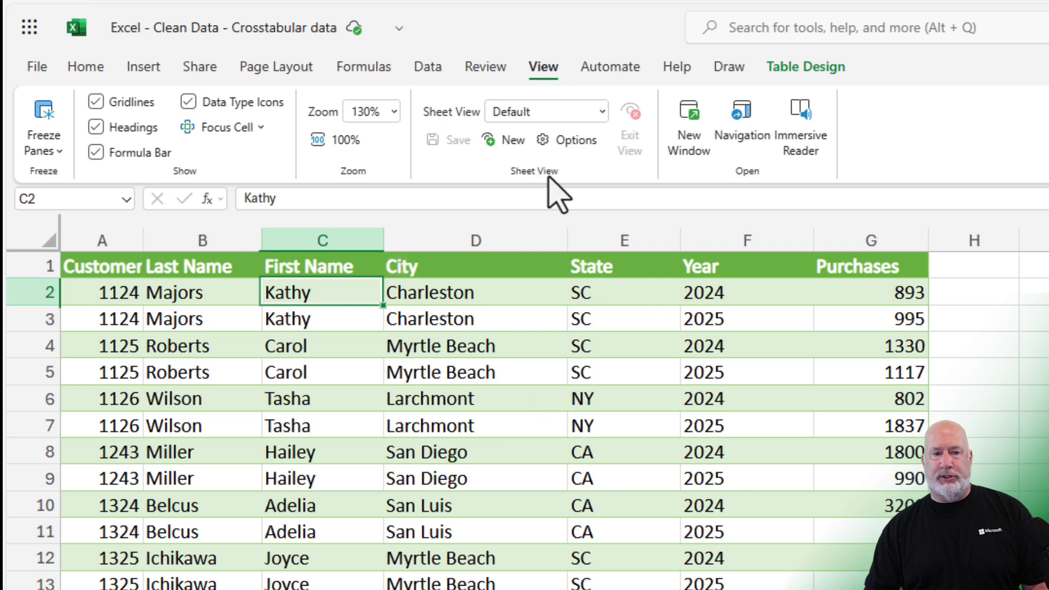
click(511, 143)
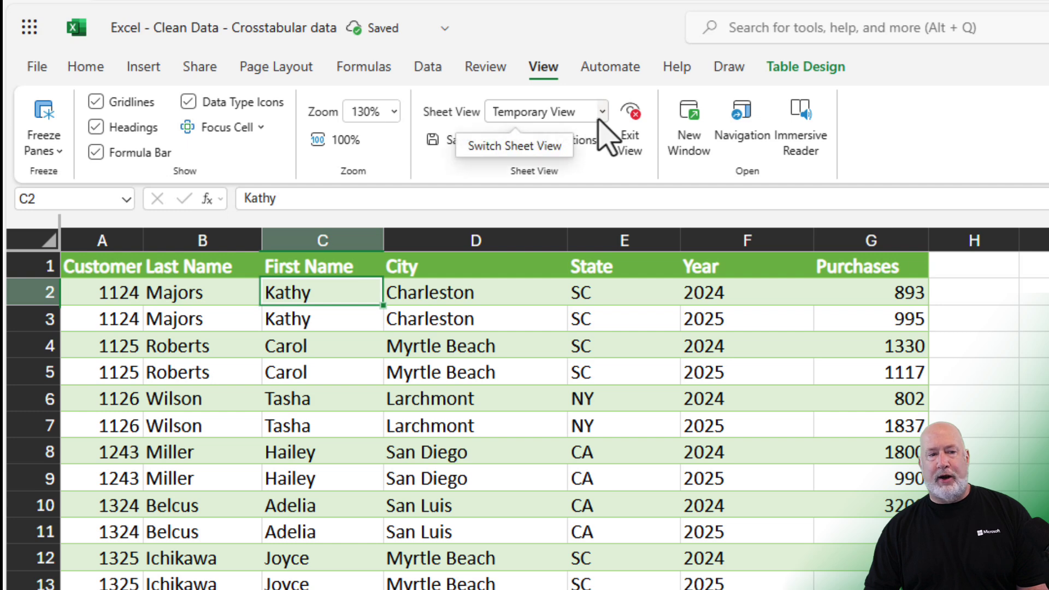
click(457, 142)
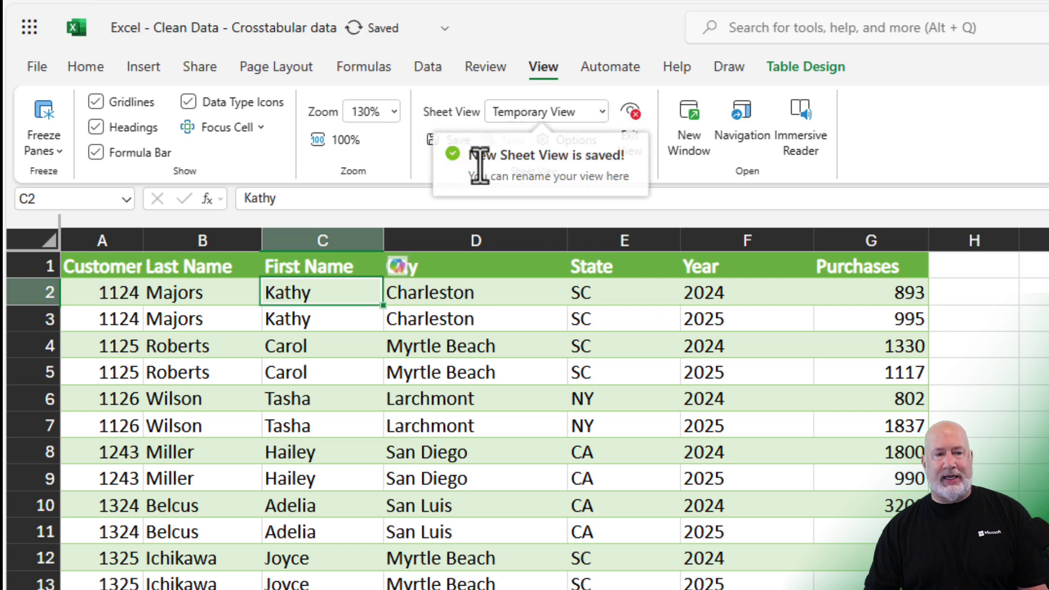
click(539, 113)
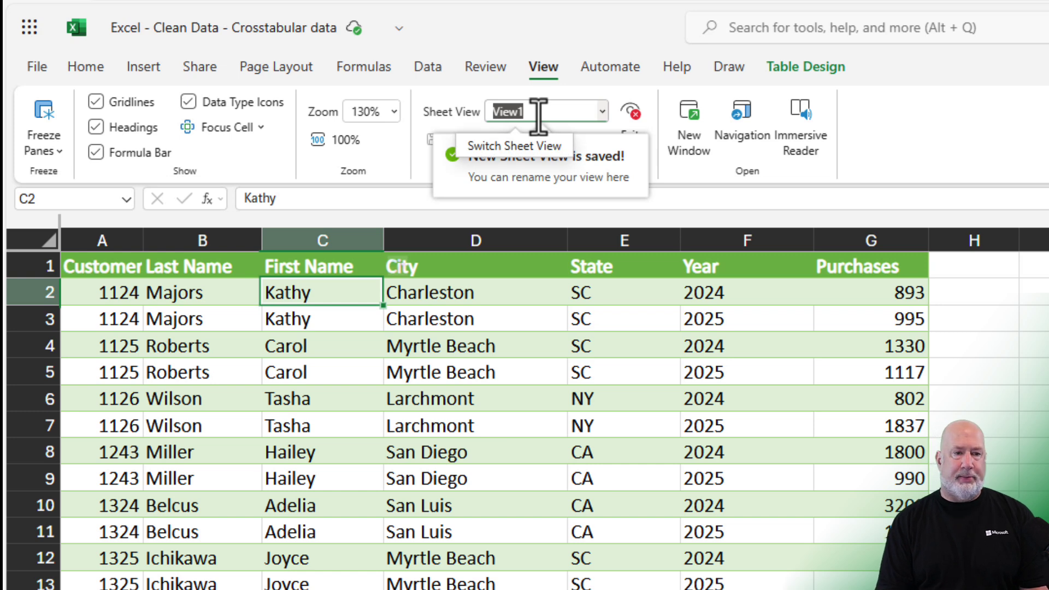
text(Carol_02)
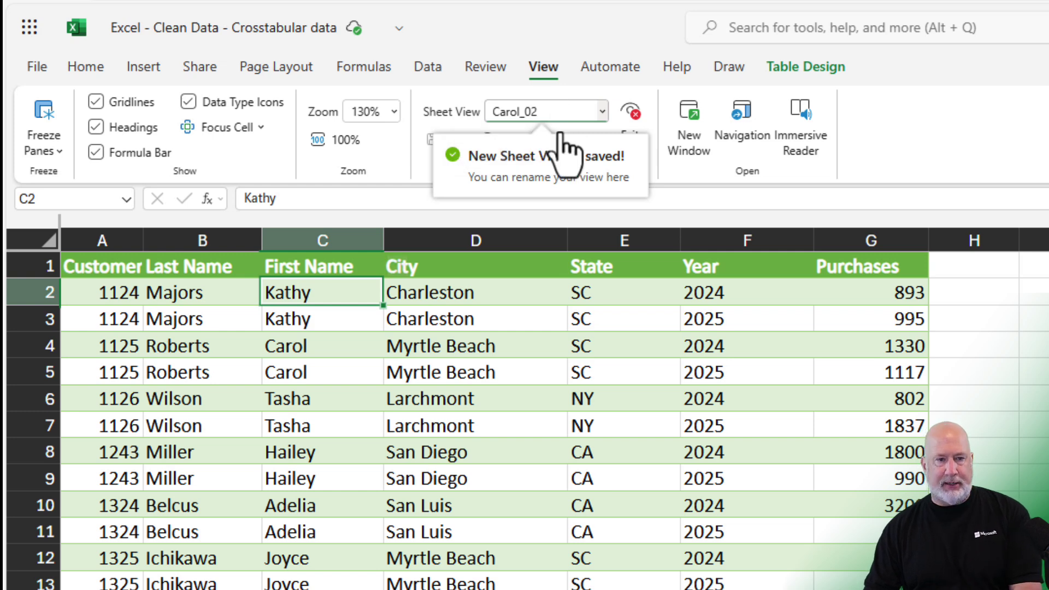
key(Return)
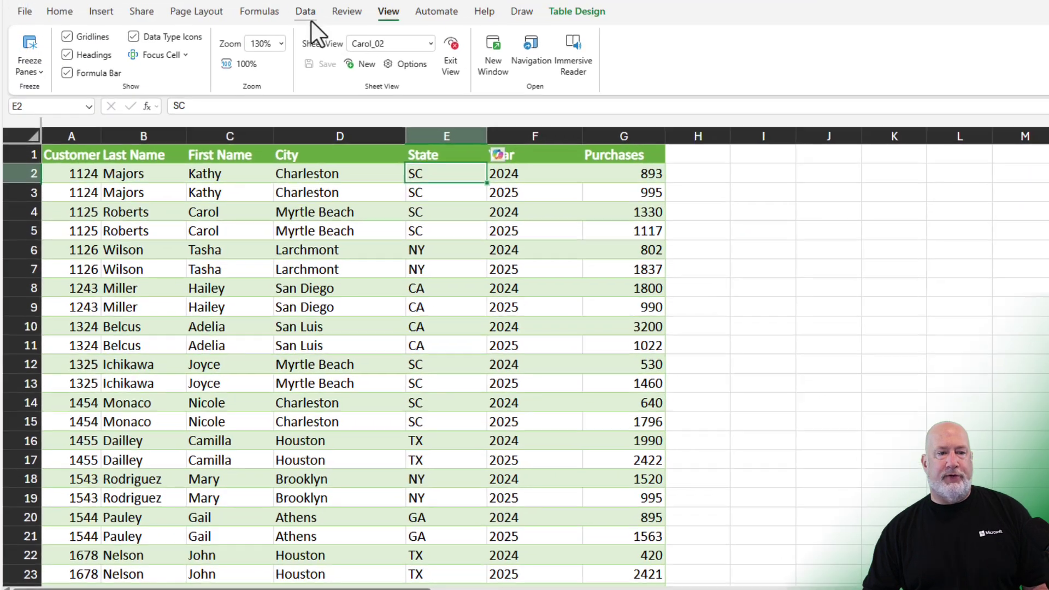
Turn on table filtering and filter the State column to show only CA.
click(311, 21)
click(663, 55)
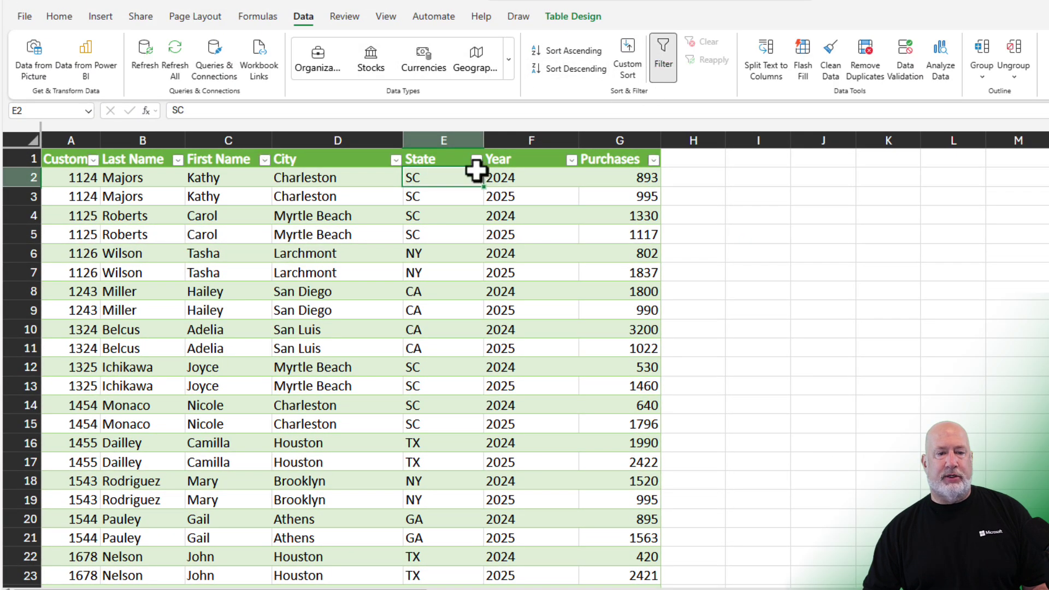
click(477, 159)
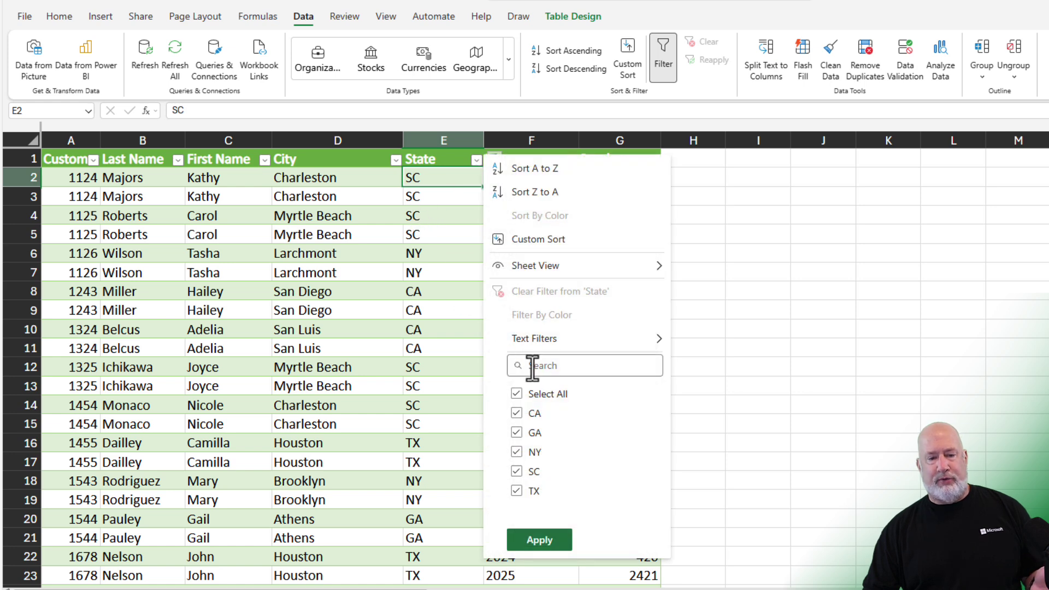
click(542, 393)
click(537, 416)
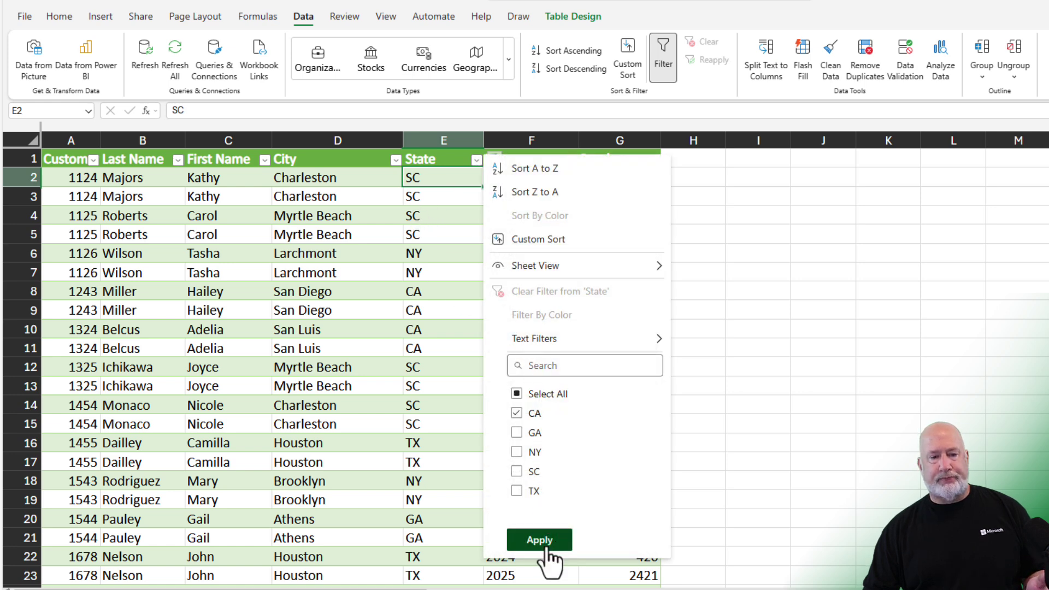
click(541, 540)
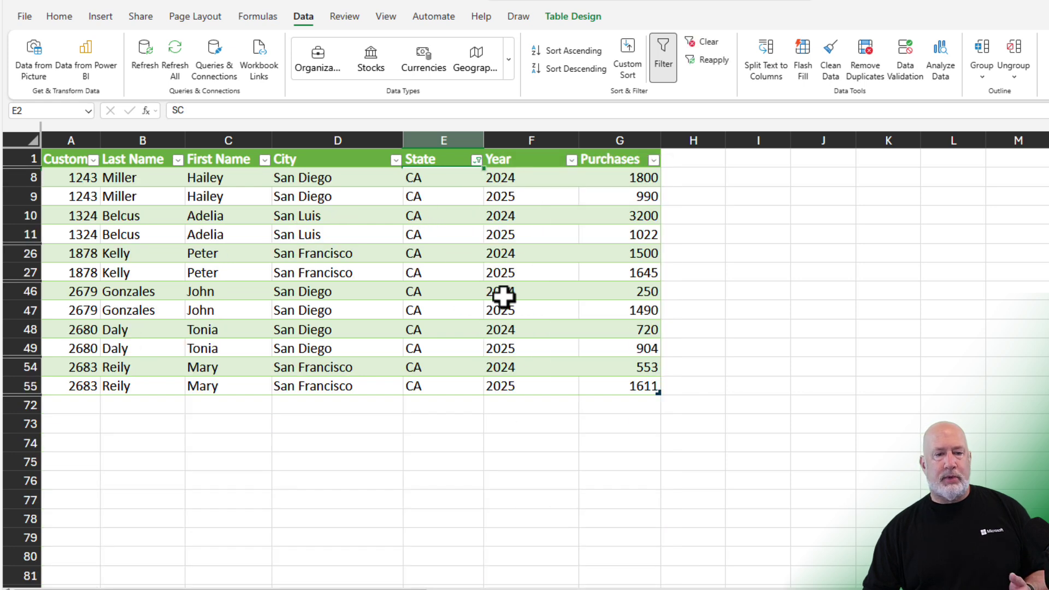
Sort the Purchases column from largest to smallest, then return to the View tab.
click(654, 160)
click(727, 192)
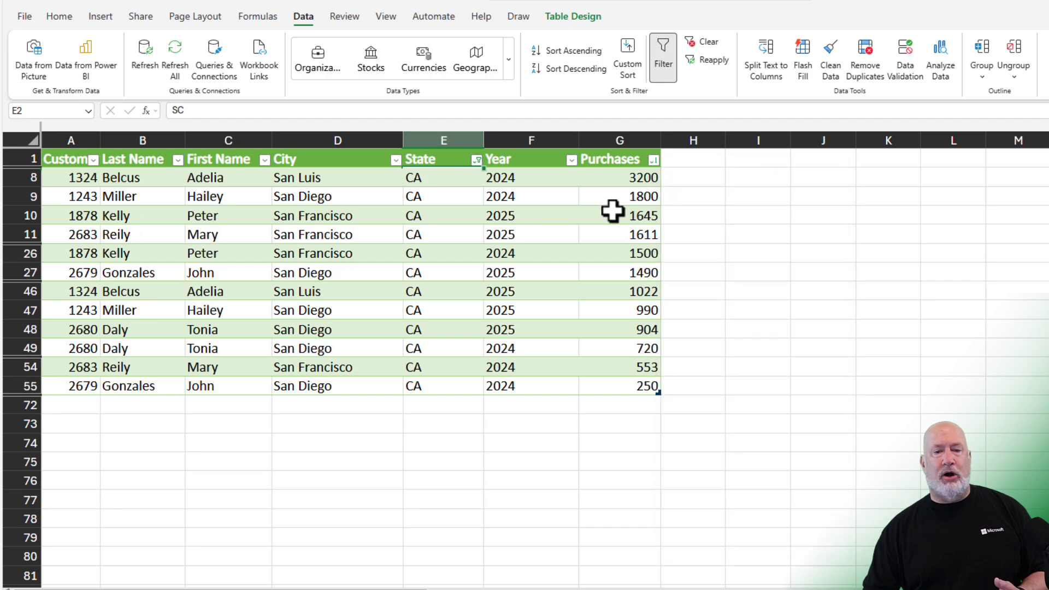
click(440, 181)
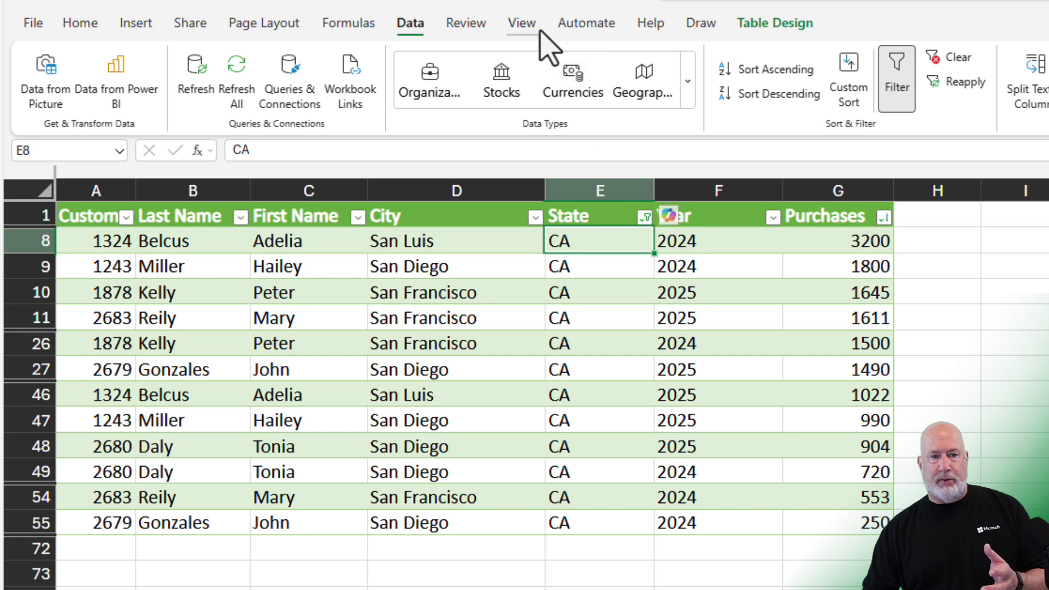
click(533, 27)
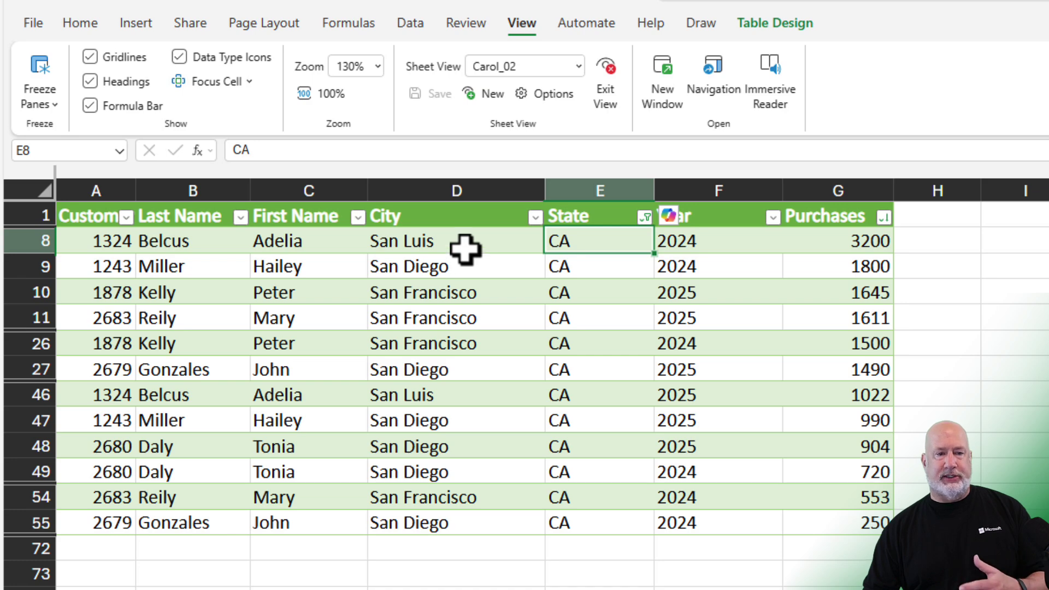
Copy the link to the Carol_02 sheet view from the Table1 sheet tab, then switch to Teams.
right_click(454, 267)
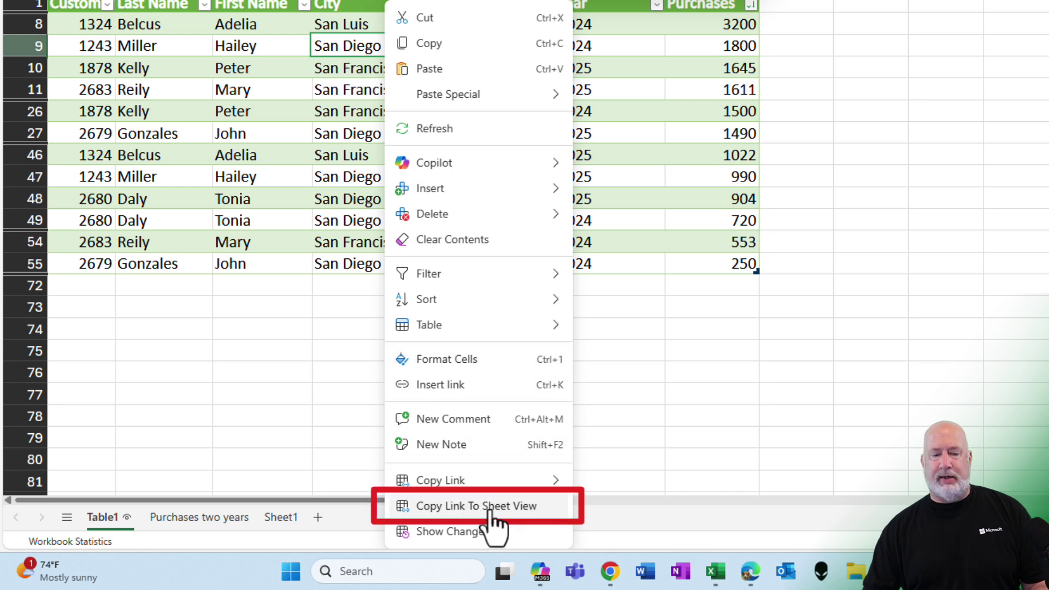
right_click(99, 519)
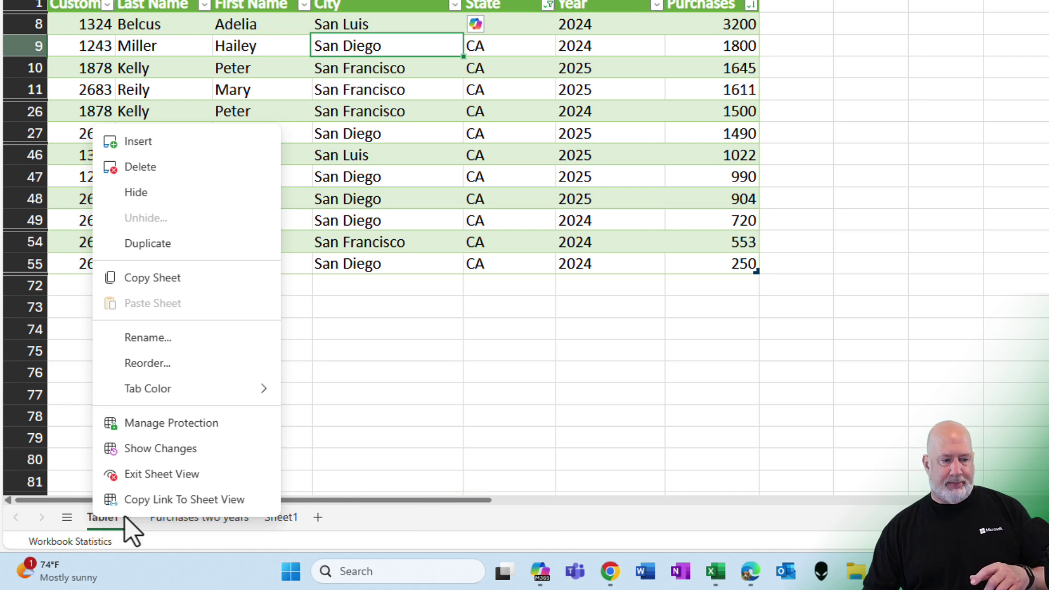
click(182, 504)
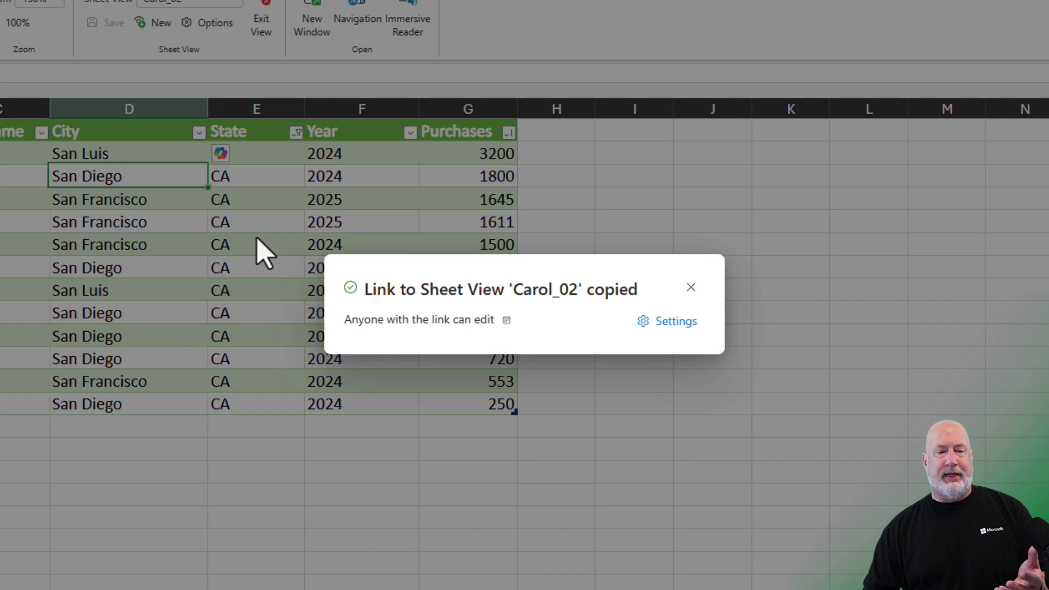
click(692, 288)
click(446, 223)
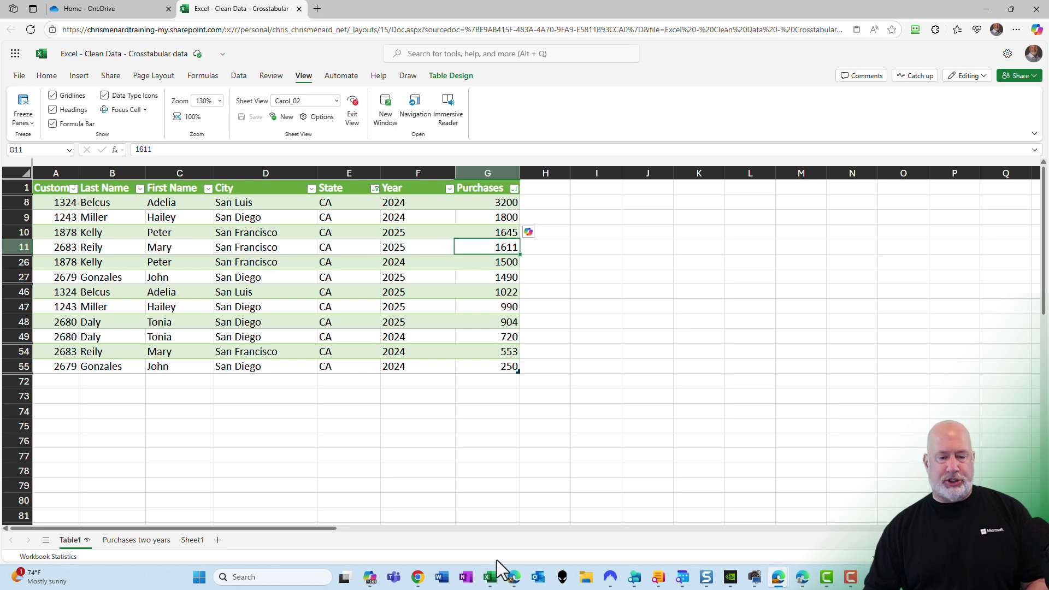
click(393, 577)
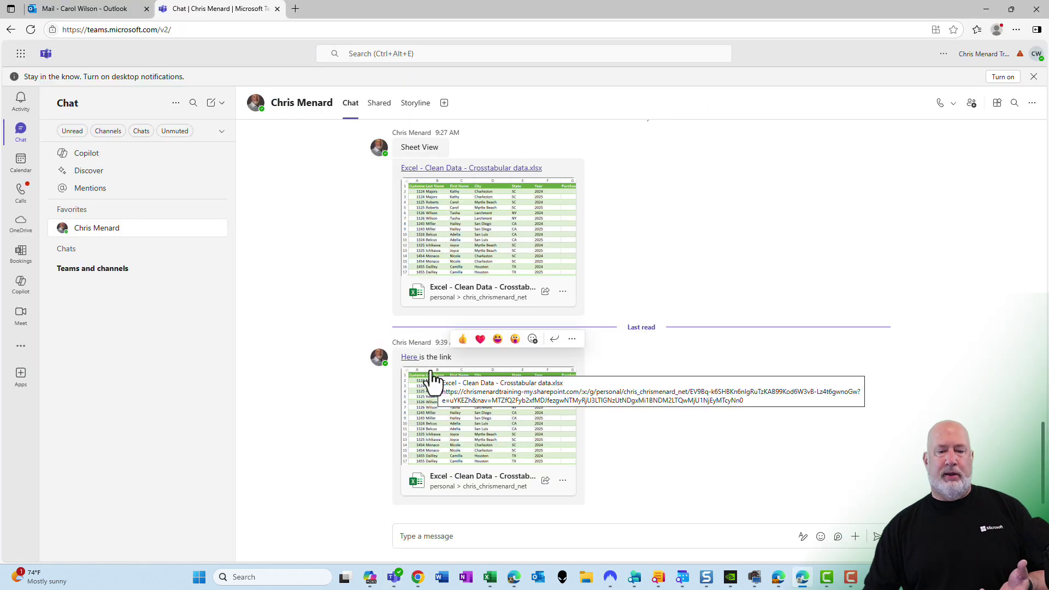
Open the shared workbook link from the Teams chat message.
click(467, 418)
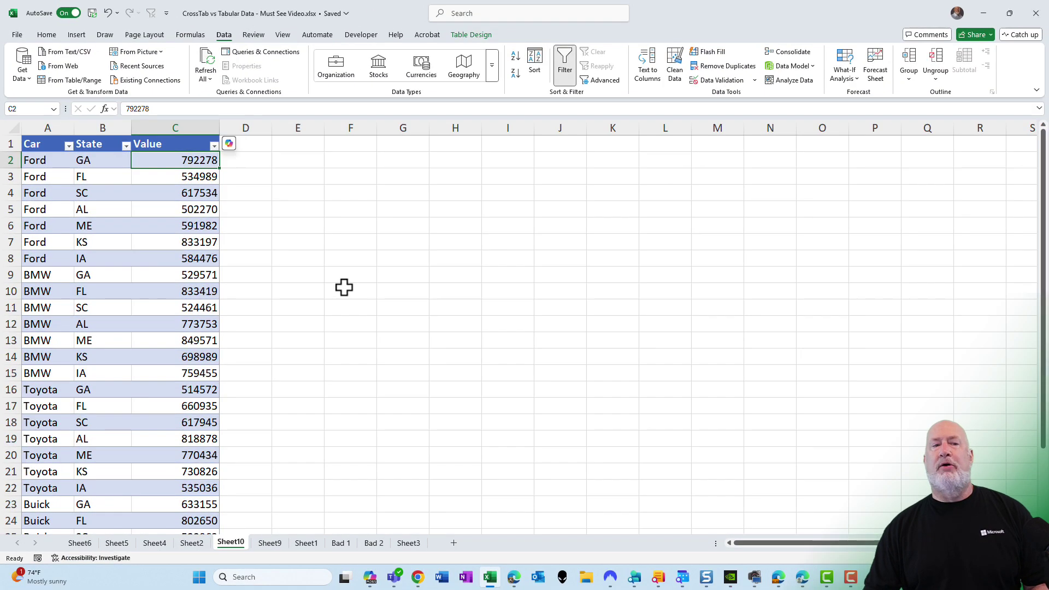
Create a new sheet view of the Car, State, Value table and name it asfdsasdf.
click(202, 180)
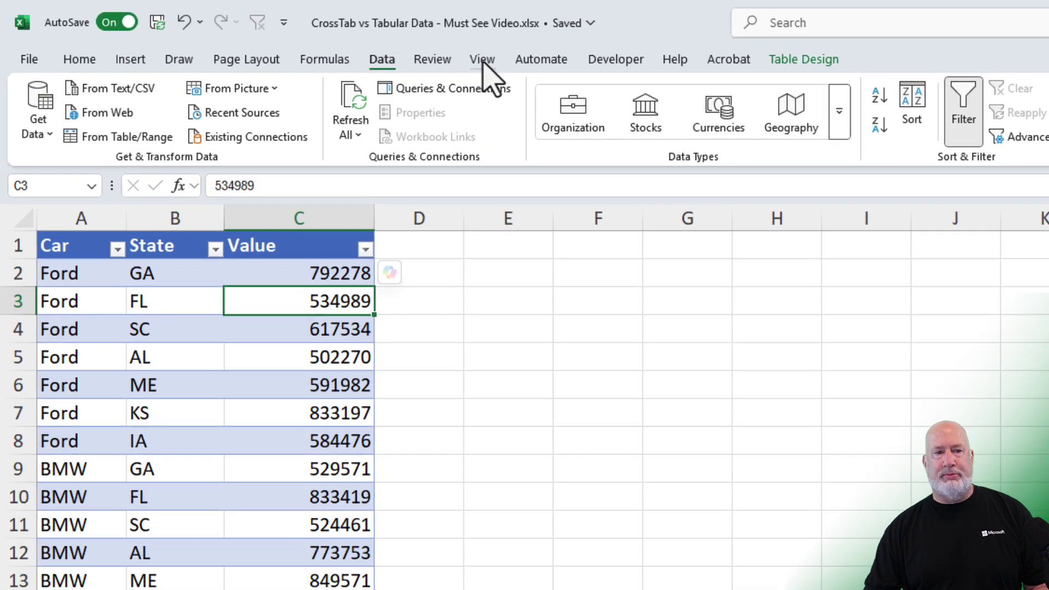
click(307, 38)
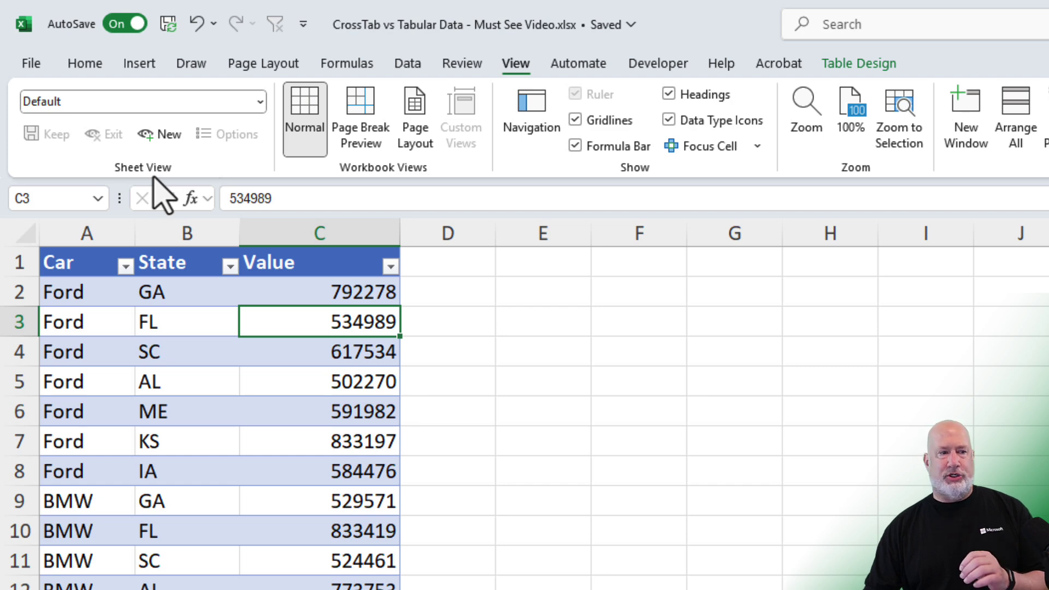
click(166, 135)
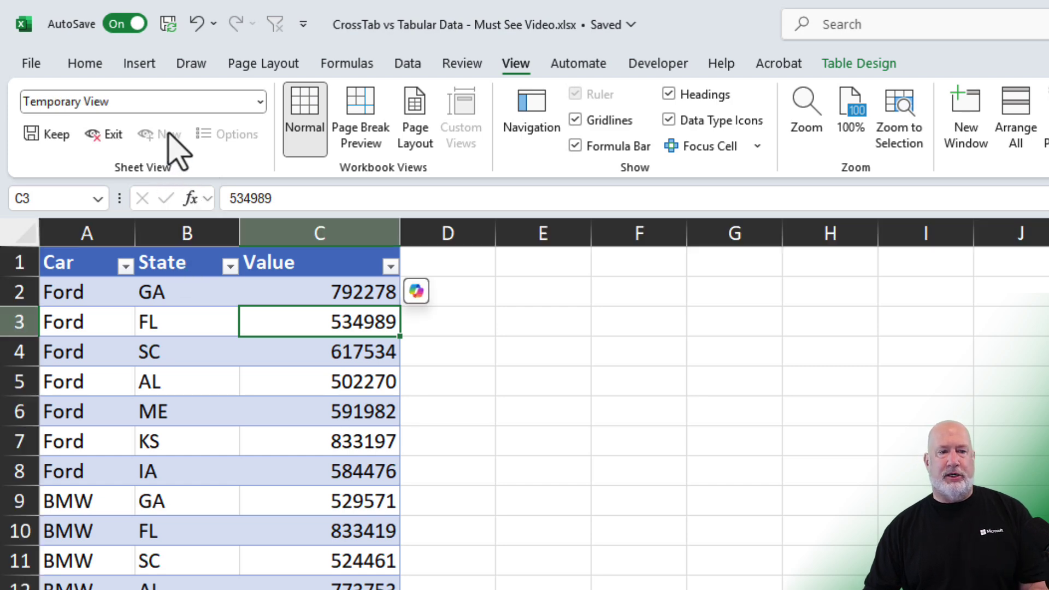
click(194, 102)
text(asfdsasdf)
key(Return)
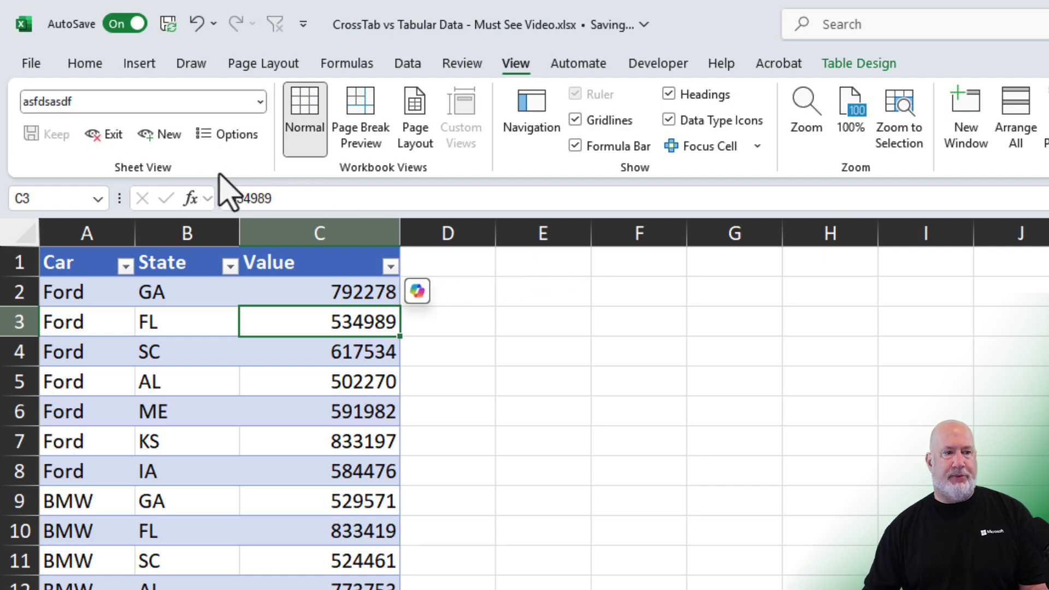
click(183, 322)
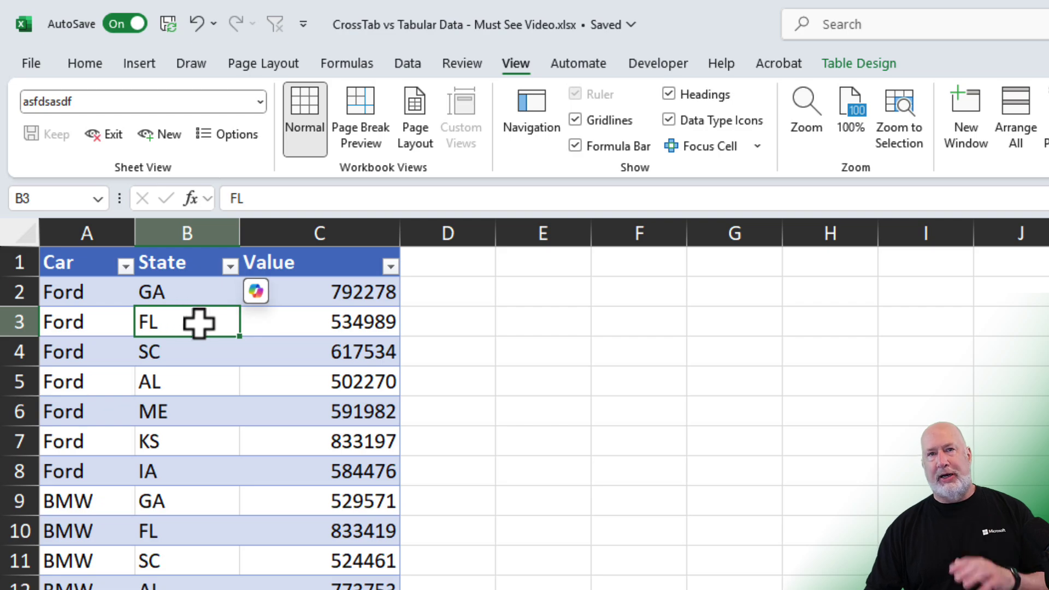